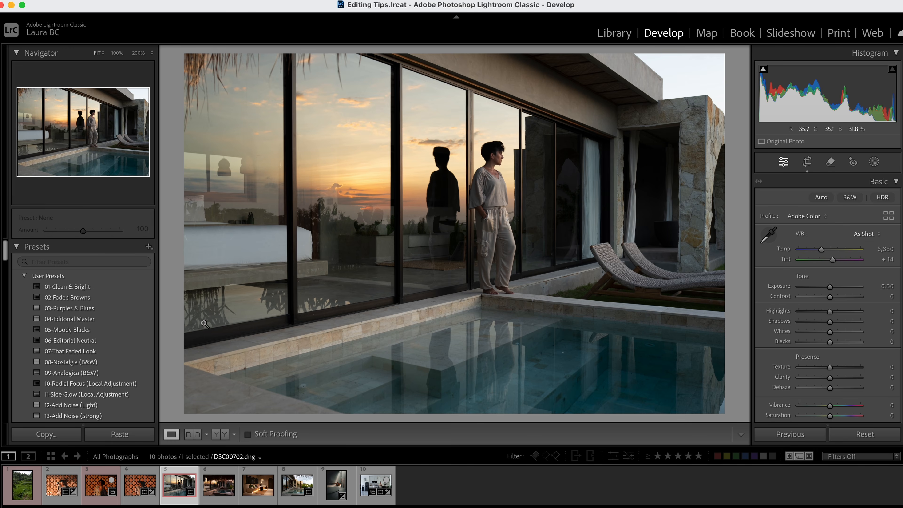
# Send the poolside villa photo DSC00702.dng to Luminar Neo for editing.
pyautogui.rightClick(173, 486)
pyautogui.moveTo(248, 288)
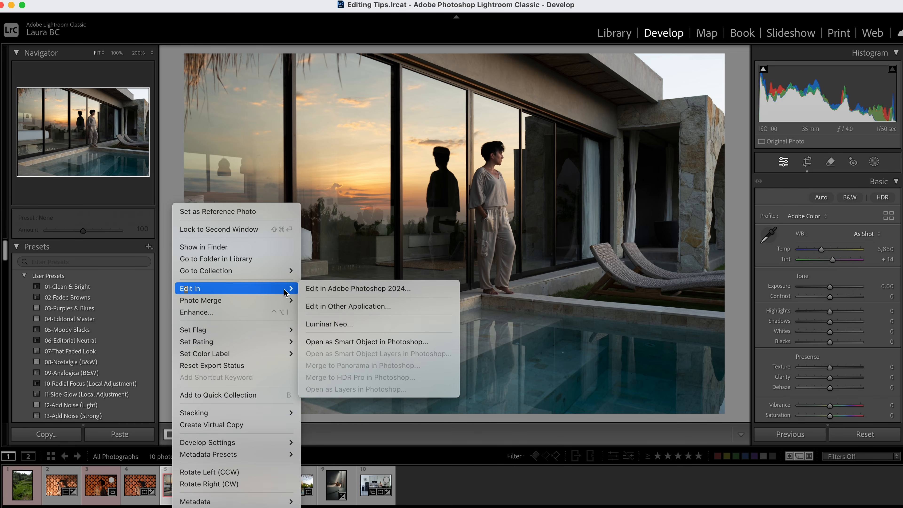
pyautogui.click(352, 324)
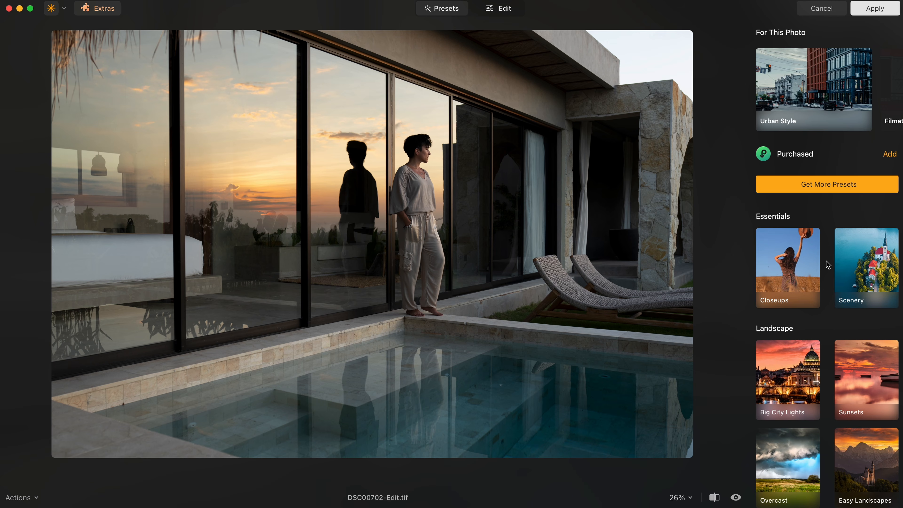
# Apply the Hyperdrive preset from the Sunsets collection at strength 35 and compare the result with the original photo.
pyautogui.scroll(-5, 827, 265)
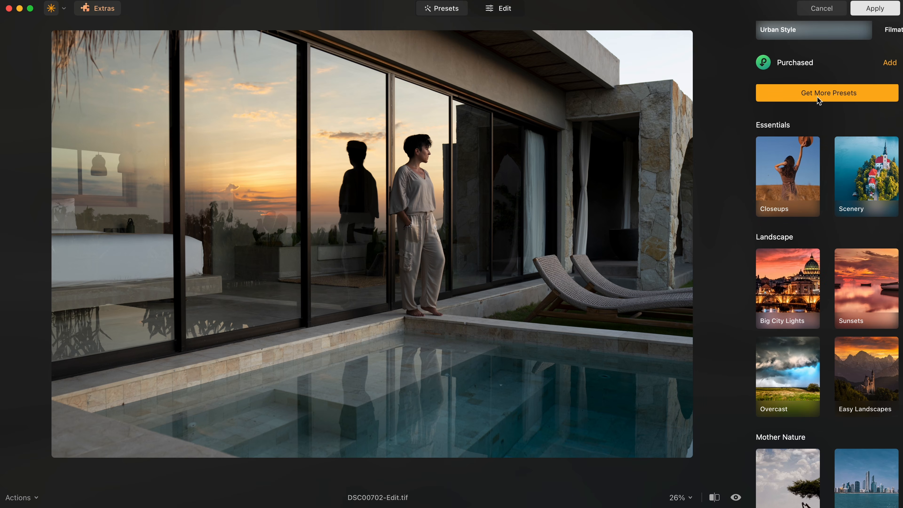
pyautogui.click(887, 298)
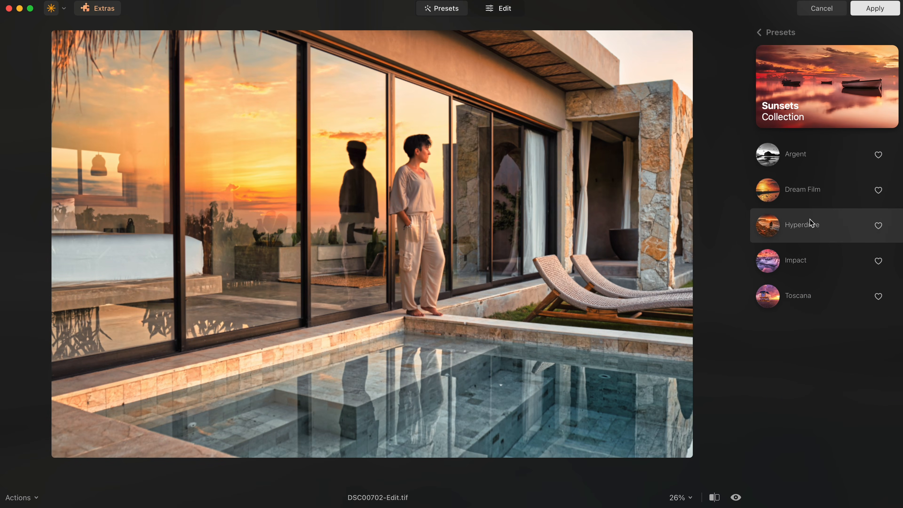
pyautogui.click(812, 222)
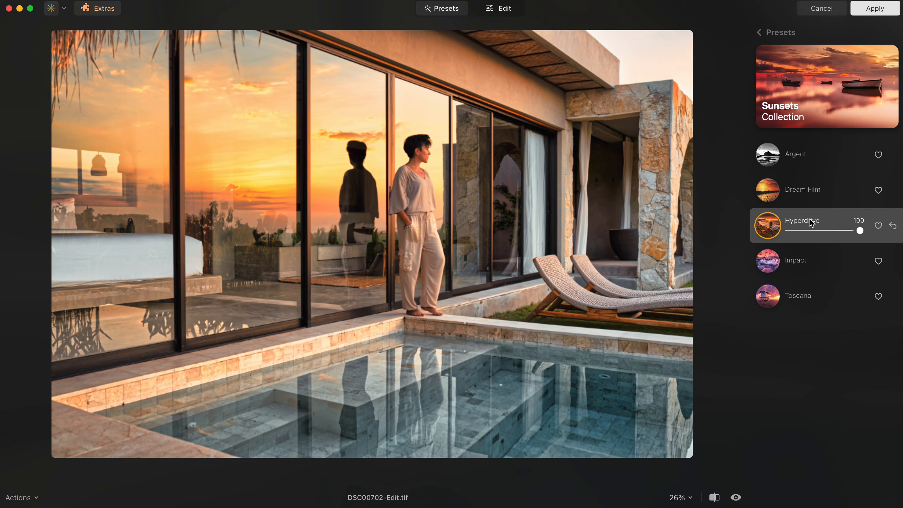
pyautogui.moveTo(860, 230); pyautogui.dragTo(814, 233)
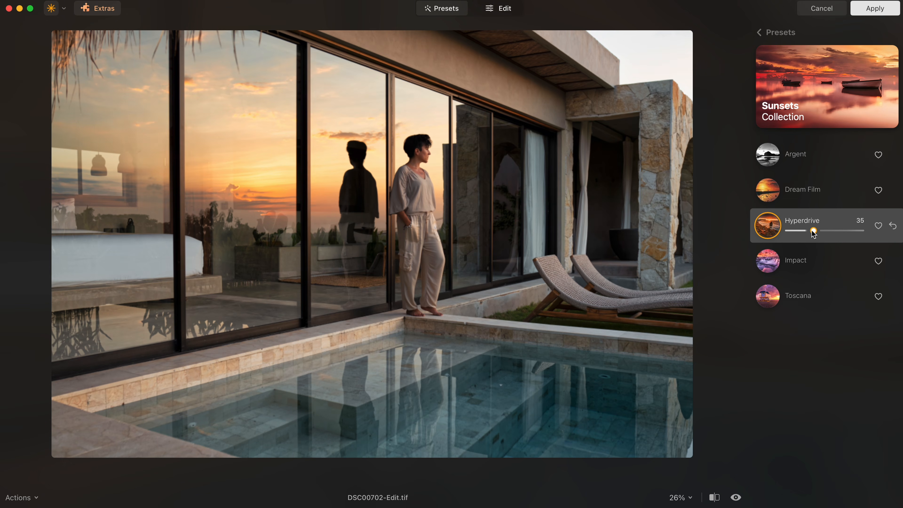
pyautogui.click(735, 497)
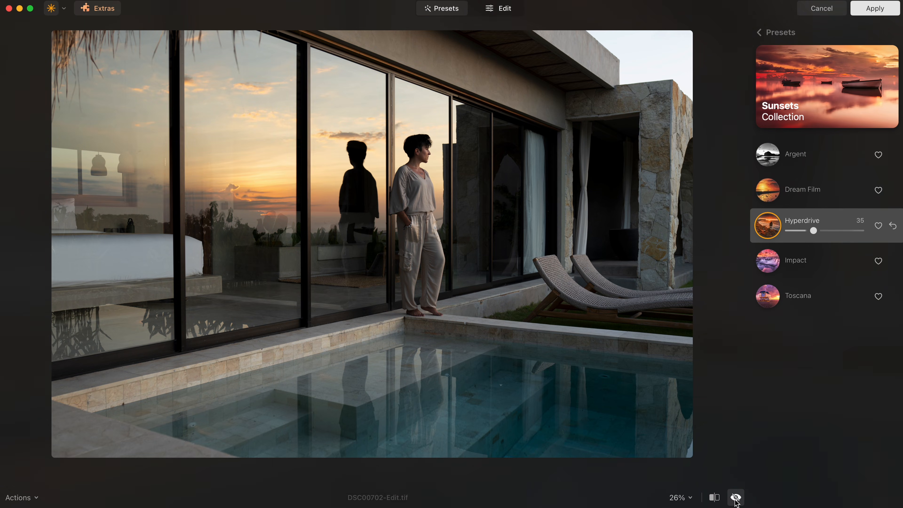
pyautogui.click(735, 498)
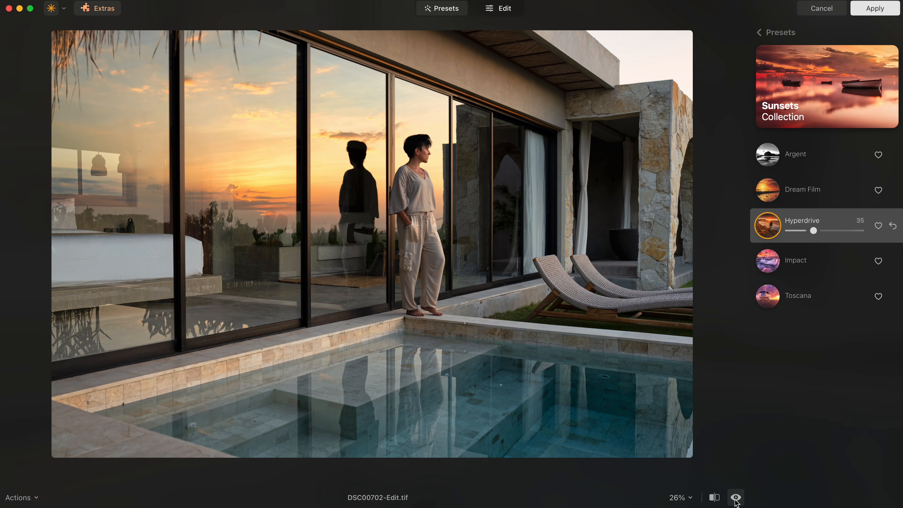
pyautogui.click(735, 498)
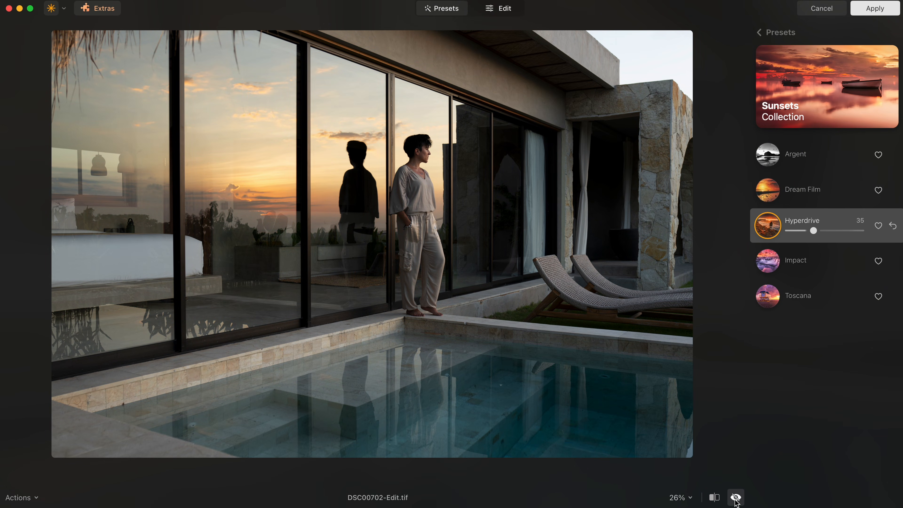
pyautogui.click(735, 499)
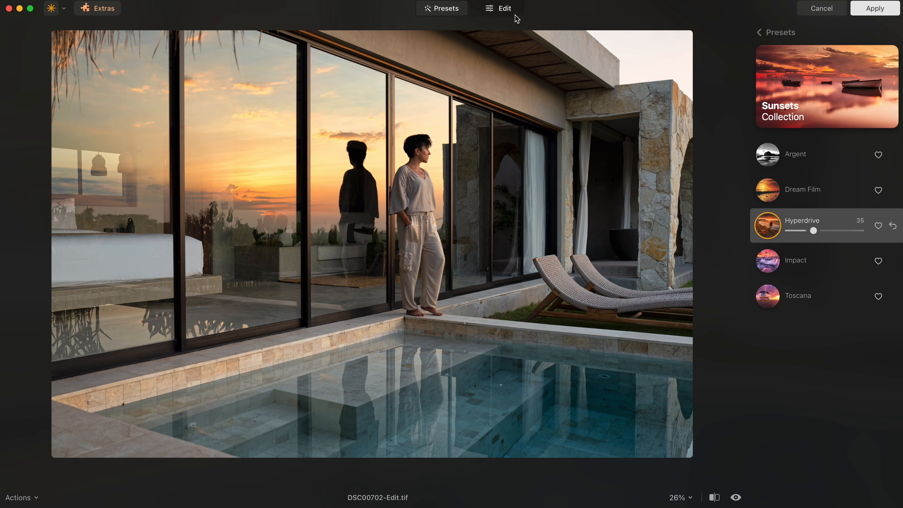
# Add the Twilight Enhancer with the Mauve preset, check it against the original, and set its amount to 30.
pyautogui.click(490, 12)
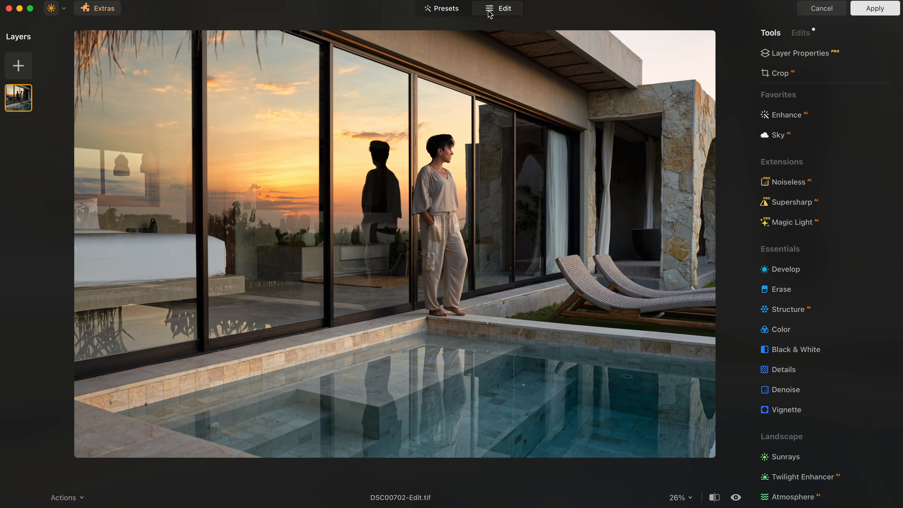
pyautogui.scroll(-10, 829, 229)
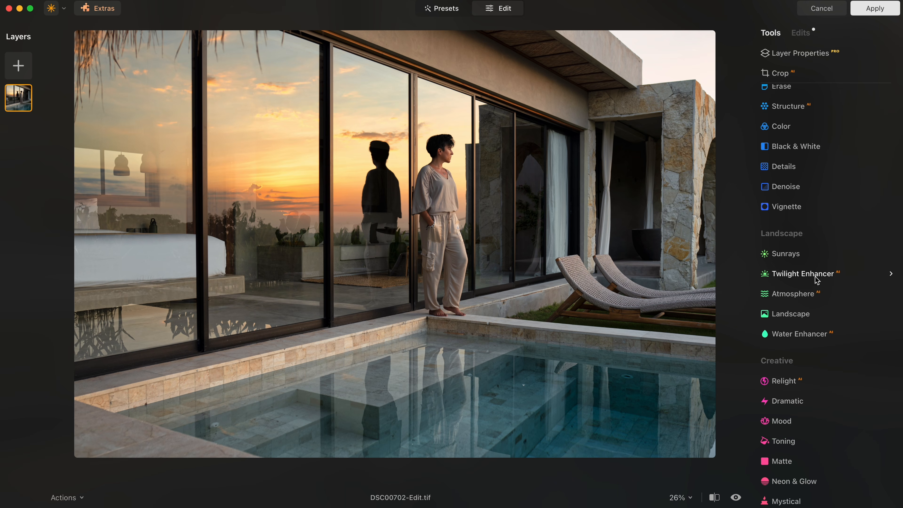
pyautogui.click(817, 279)
pyautogui.click(828, 239)
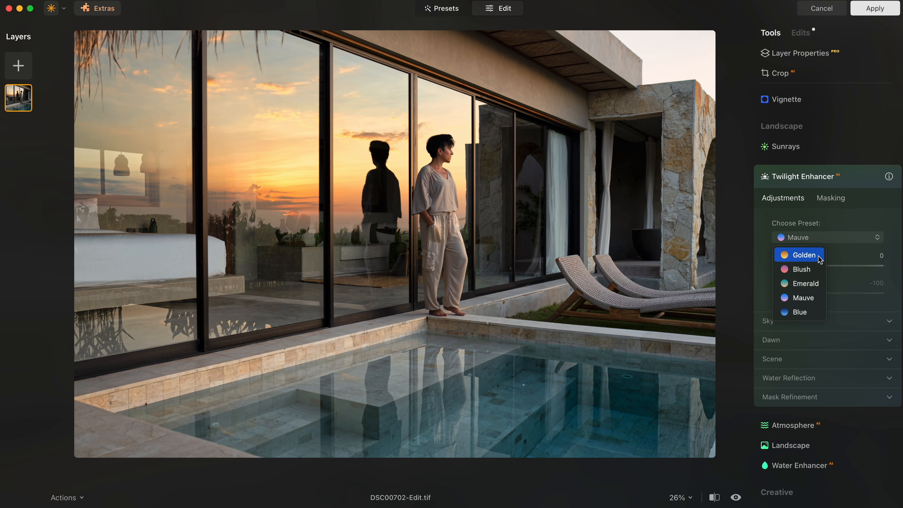
pyautogui.click(829, 234)
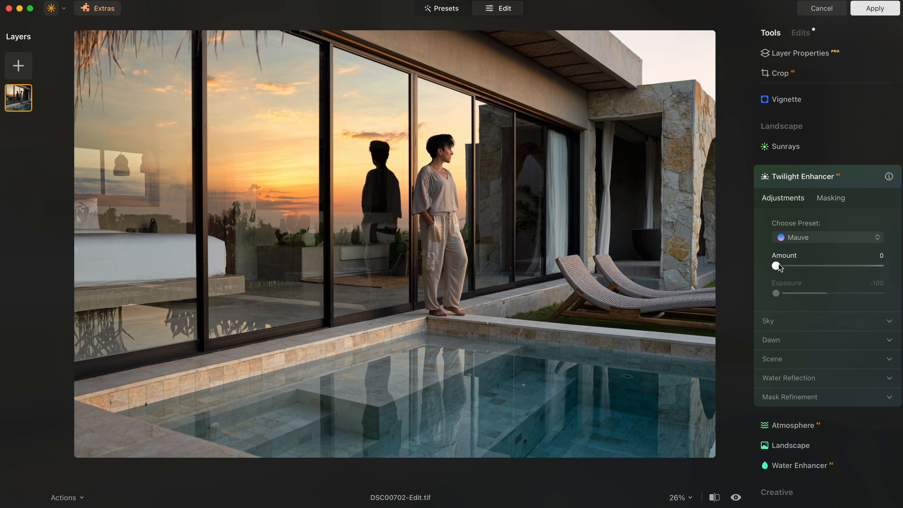
pyautogui.moveTo(777, 267); pyautogui.dragTo(834, 267)
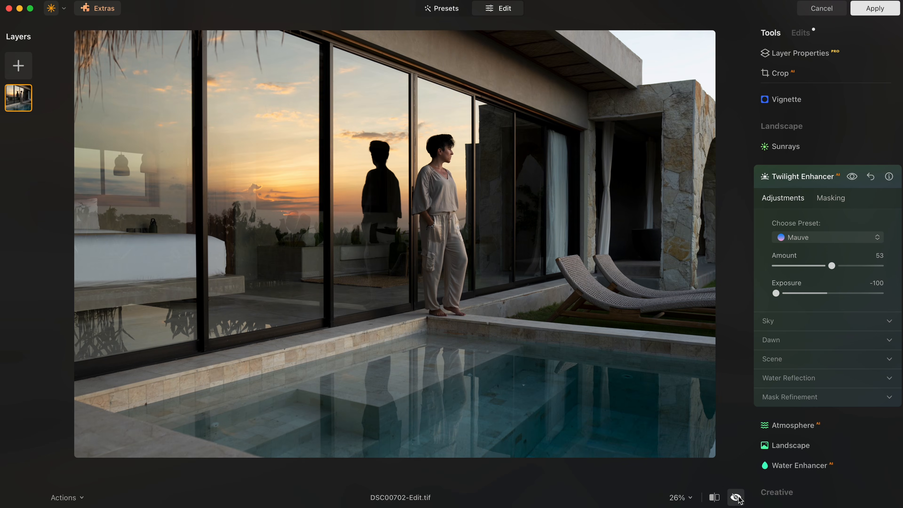
pyautogui.click(736, 498)
pyautogui.moveTo(832, 266); pyautogui.dragTo(810, 266)
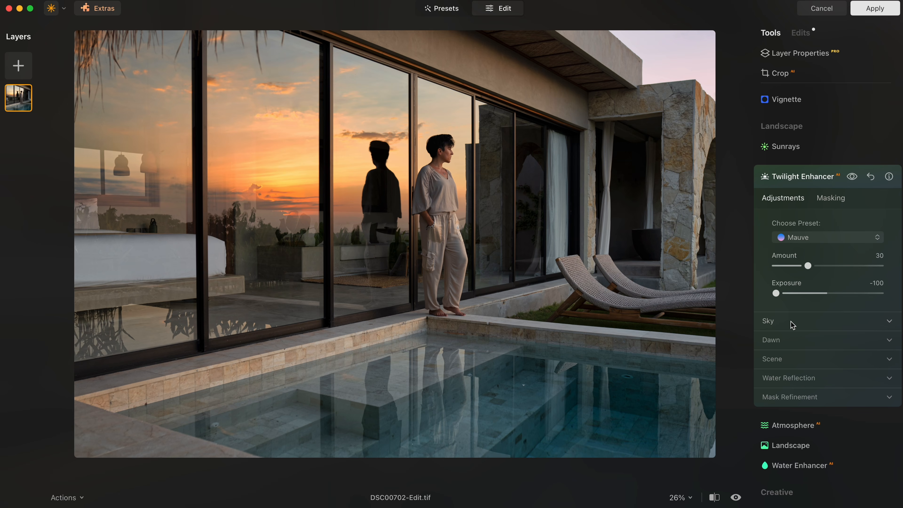
# Set the Twilight Enhancer's Relight Human value to 10 in the scene settings and compare with the original photo.
pyautogui.click(785, 322)
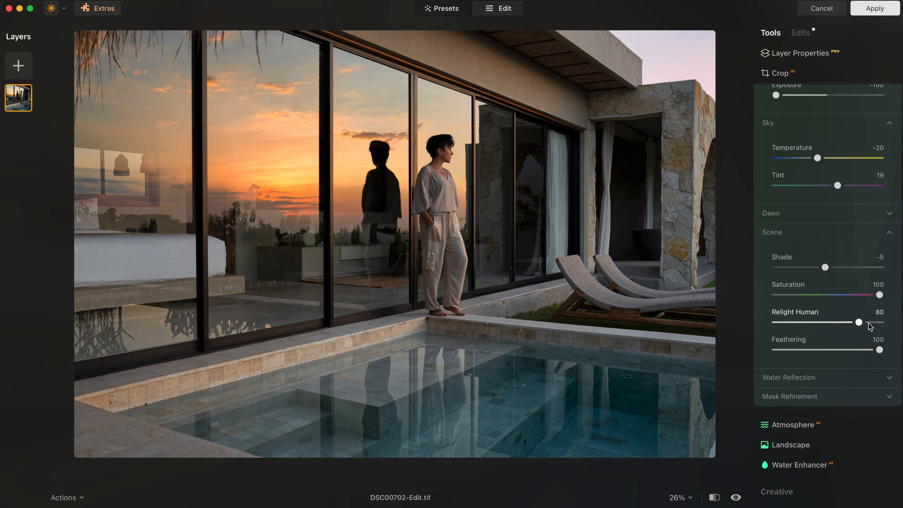
pyautogui.moveTo(858, 322); pyautogui.dragTo(791, 322)
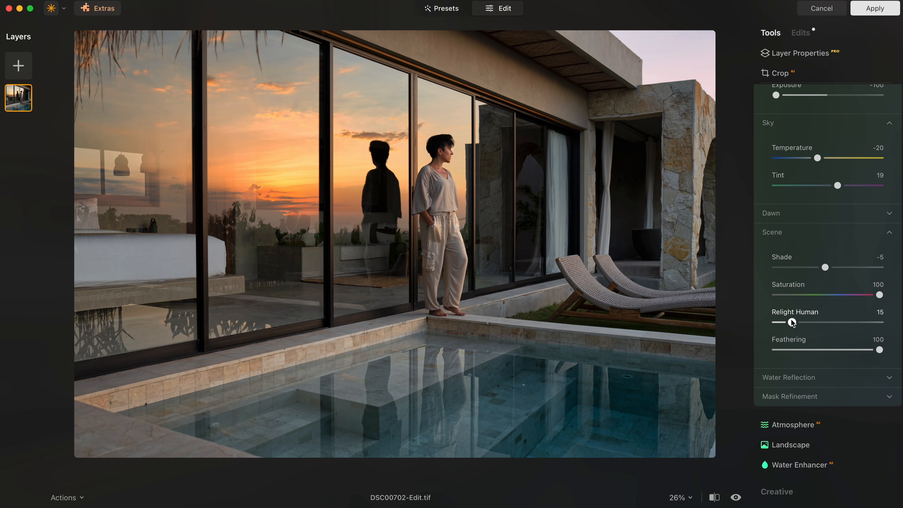
pyautogui.moveTo(792, 322); pyautogui.dragTo(787, 320)
pyautogui.click(736, 497)
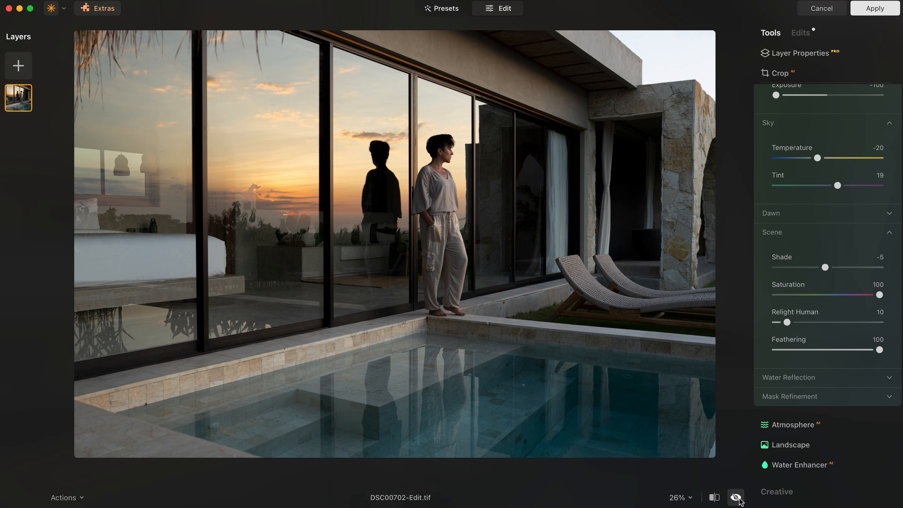
pyautogui.click(739, 499)
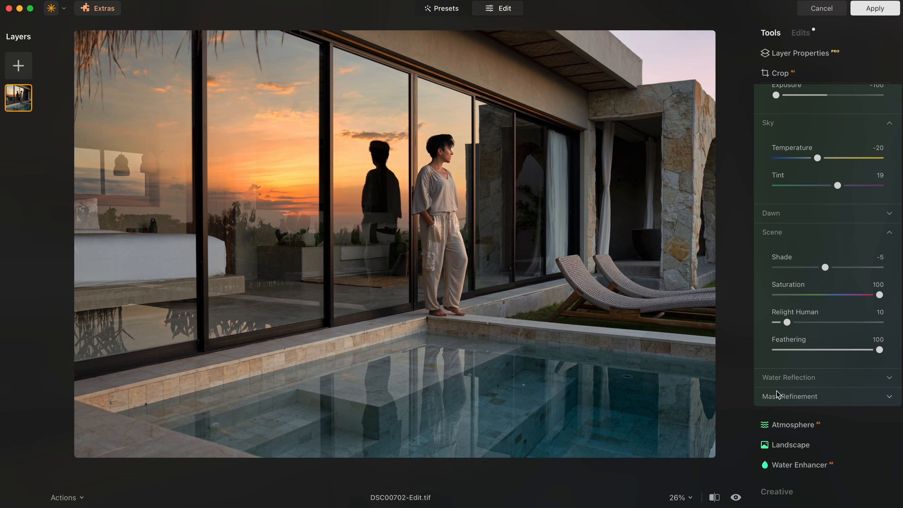
# Apply the Mystical effect to the villa photo with an amount of 20.
pyautogui.scroll(10, 777, 394)
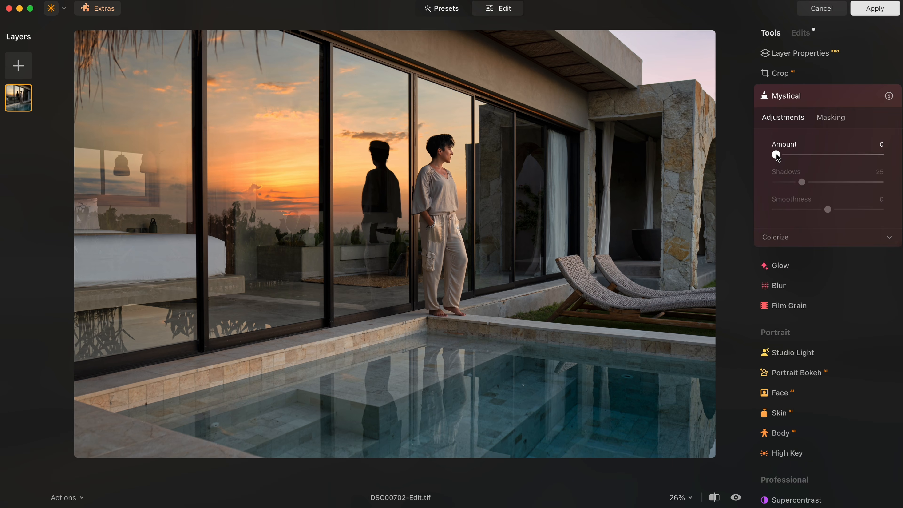
pyautogui.moveTo(776, 155); pyautogui.dragTo(833, 150)
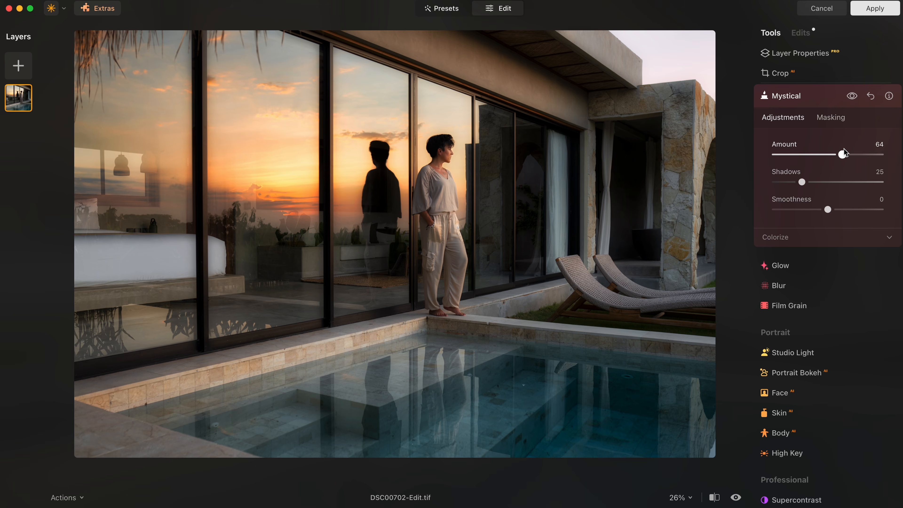
pyautogui.moveTo(844, 153); pyautogui.dragTo(790, 155)
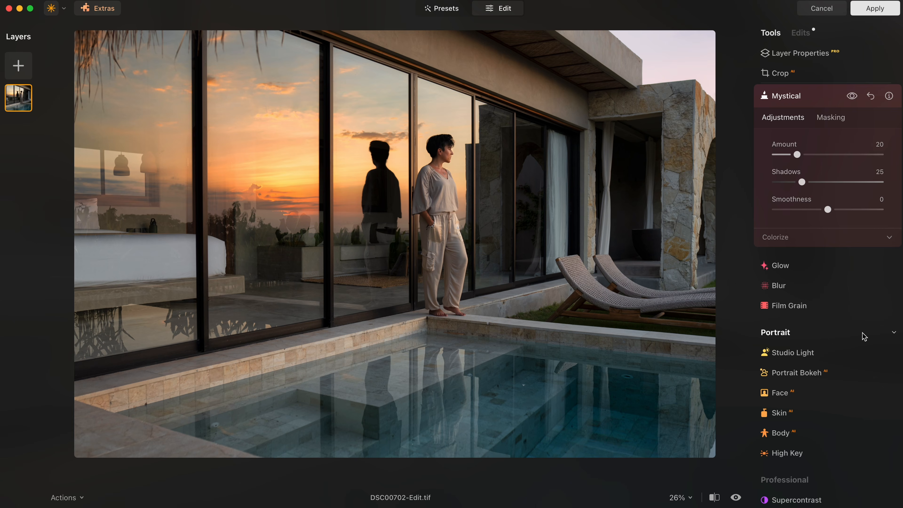
# Apply the Manhattan LUT from the Creative group with the Mood tool and set its amount to 35.
pyautogui.scroll(5, 797, 260)
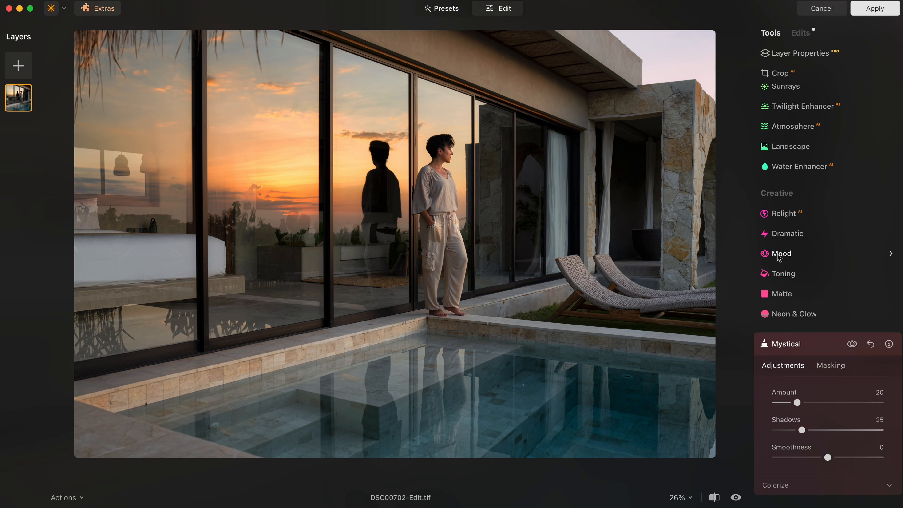
pyautogui.click(785, 256)
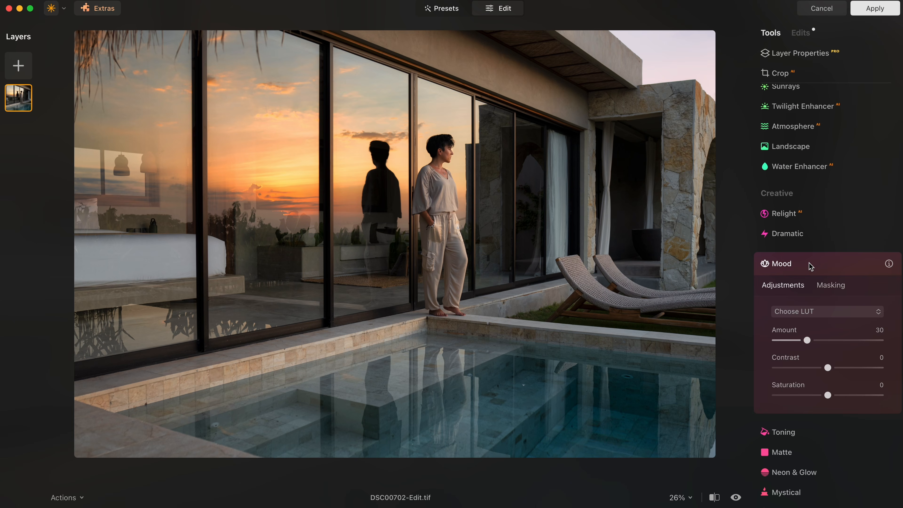
pyautogui.scroll(-4, 808, 263)
pyautogui.click(805, 189)
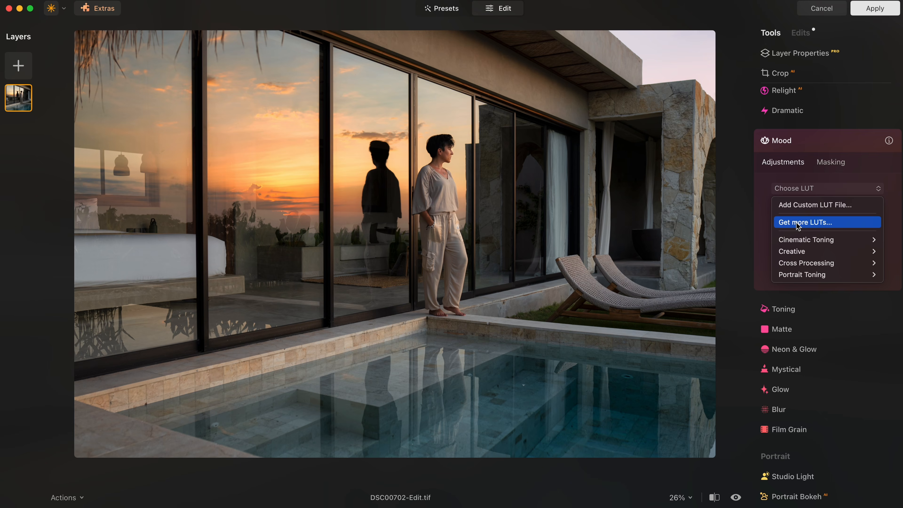
pyautogui.moveTo(800, 242)
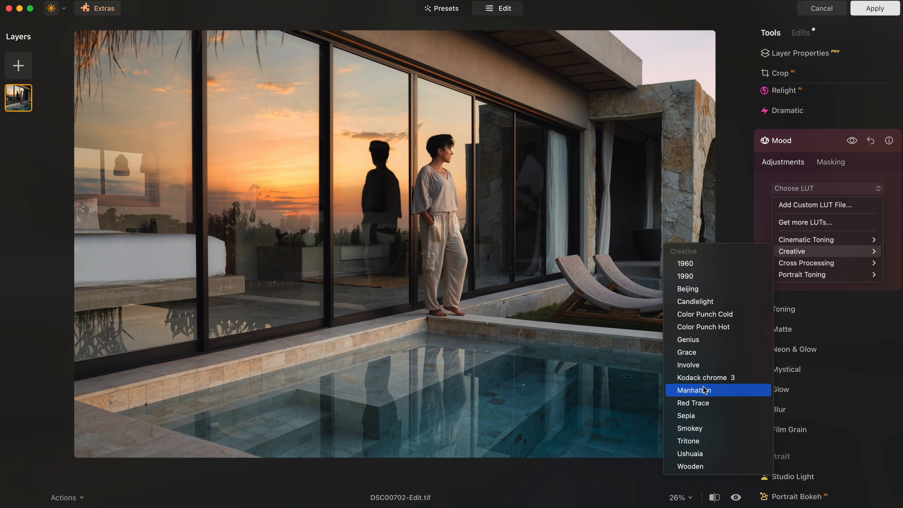
pyautogui.click(712, 396)
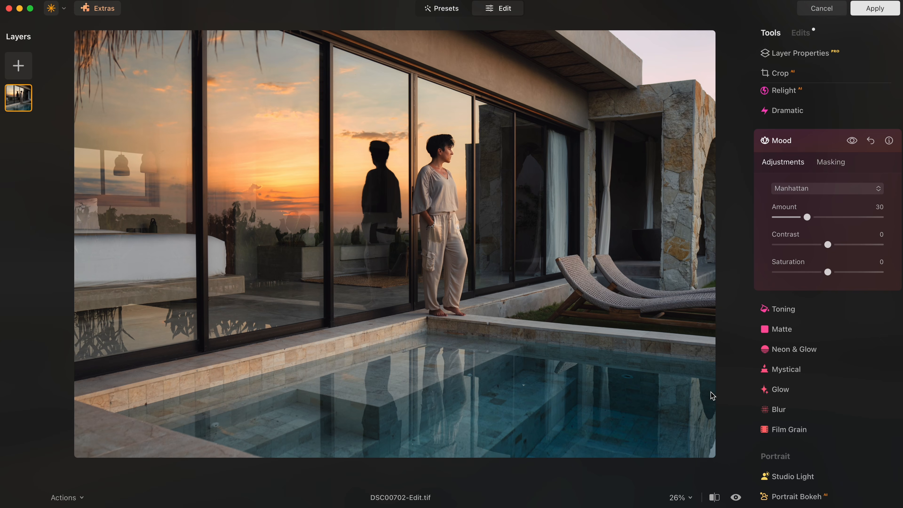
pyautogui.moveTo(807, 217)
pyautogui.mouseDown()
pyautogui.moveTo(893, 218)
pyautogui.moveTo(813, 218)
pyautogui.mouseUp()
pyautogui.moveTo(808, 218); pyautogui.dragTo(816, 219)
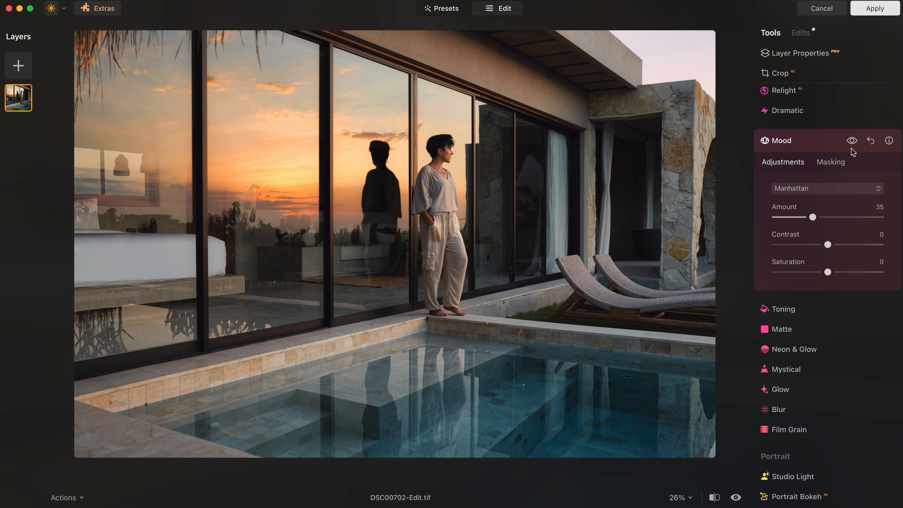
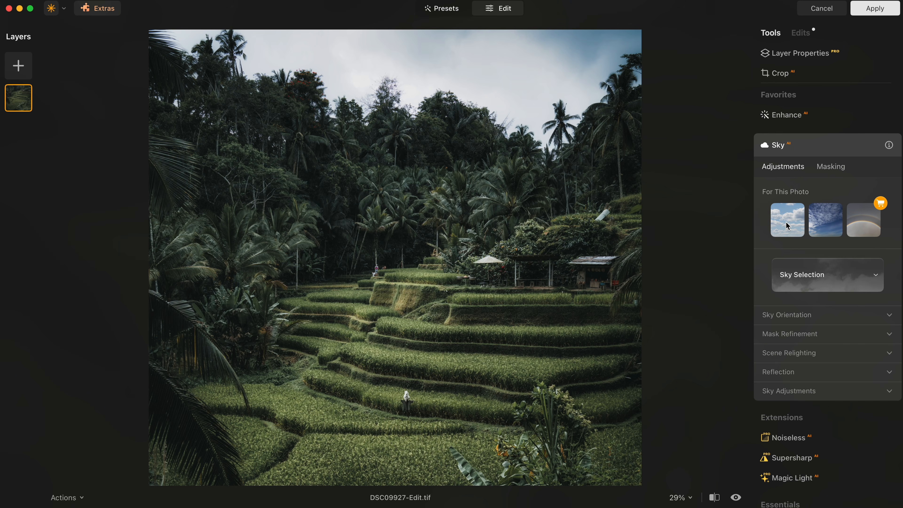
# Choose the first suggested replacement sky, blue with white clouds, for the rice terrace photo.
pyautogui.click(788, 225)
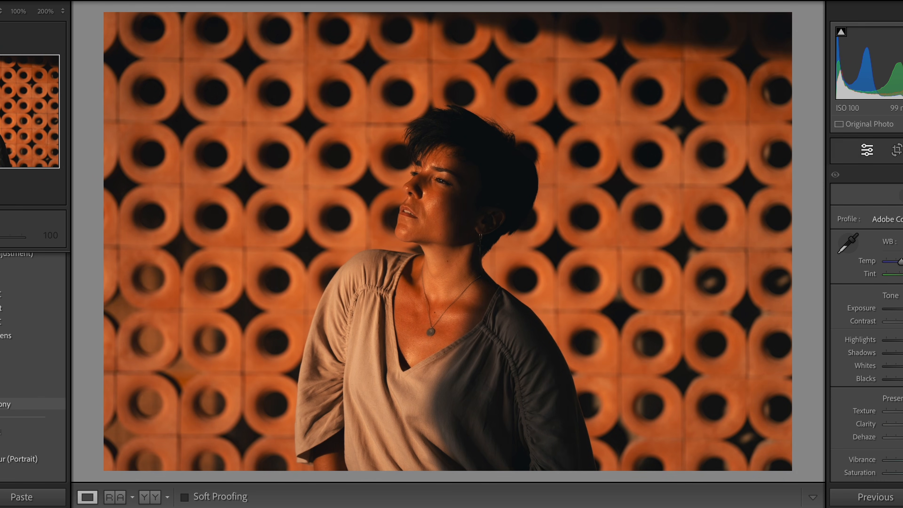
# In Lightroom Classic, apply the preset whose name ends in "ony" to the portrait and cool its temperature slightly.
pyautogui.click(6, 404)
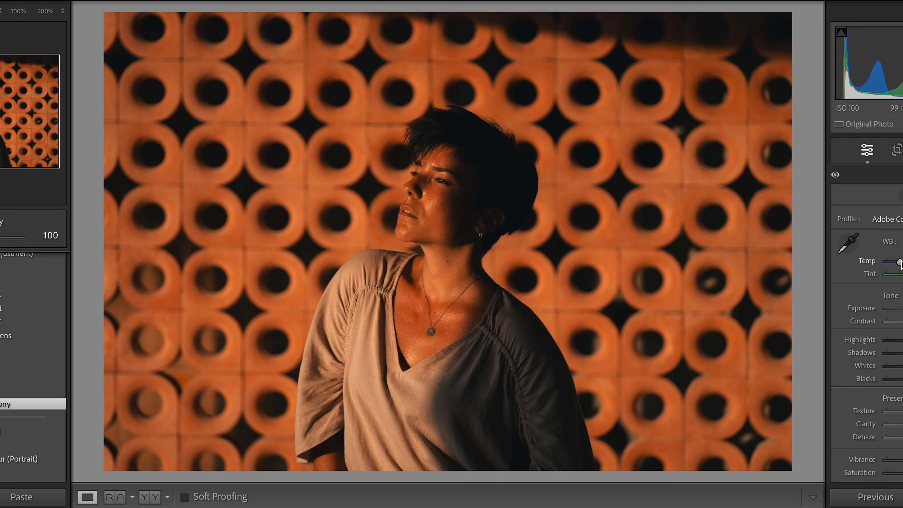
pyautogui.moveTo(900, 262); pyautogui.dragTo(898, 262)
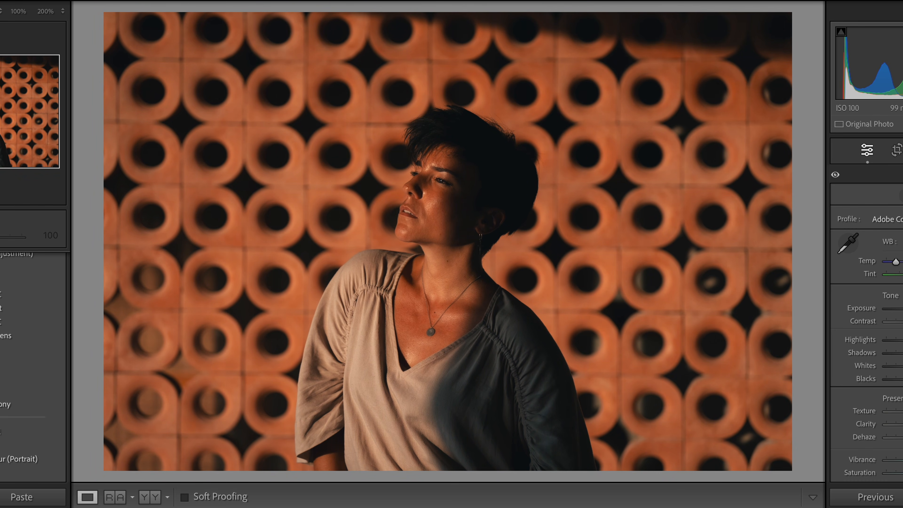
# Send the portrait against the orange tile wall to Luminar Neo for editing.
pyautogui.rightClick(52, 205)
pyautogui.moveTo(125, 313)
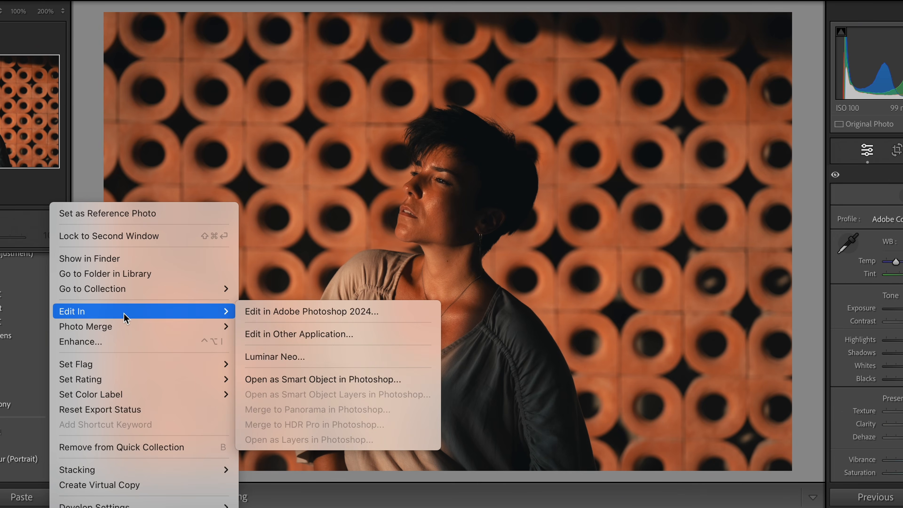
pyautogui.click(281, 356)
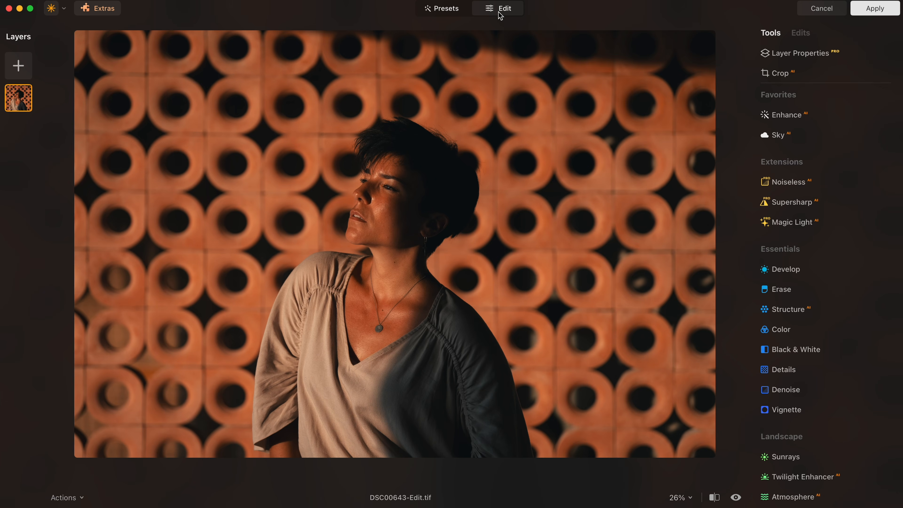
# Enhance the portrait with an Accent of 30 and compare it with the unenhanced version.
pyautogui.click(799, 117)
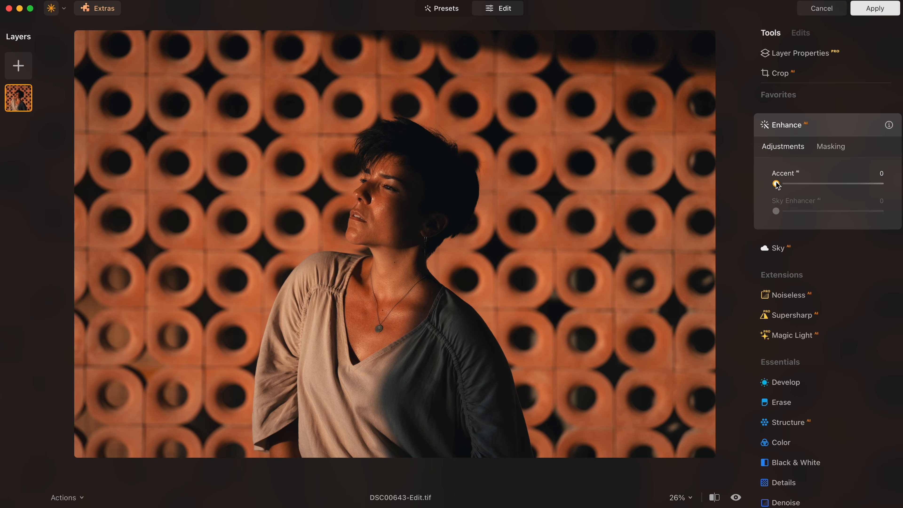
pyautogui.moveTo(786, 185); pyautogui.dragTo(806, 188)
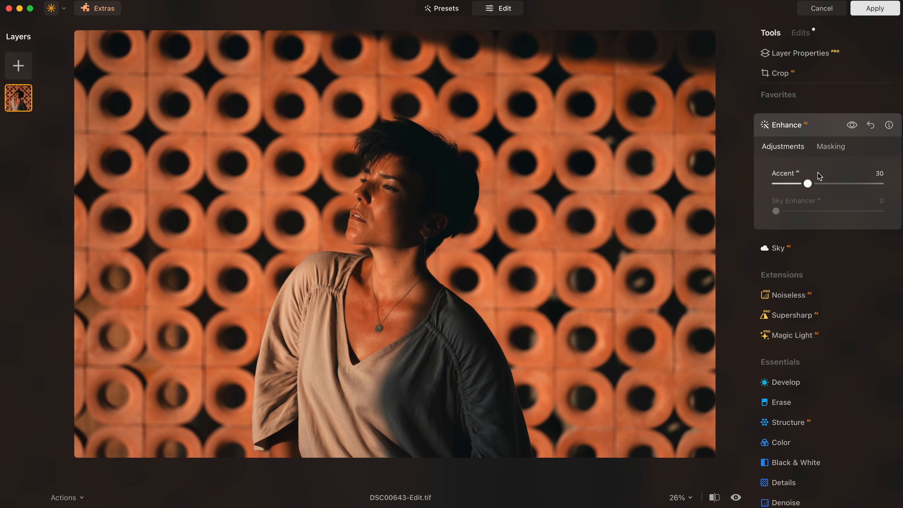
pyautogui.click(850, 123)
pyautogui.click(849, 123)
# Darken the portrait's edges with a vignette, setting its amount to -40 and its size to 25.
pyautogui.scroll(-10, 790, 257)
pyautogui.click(790, 273)
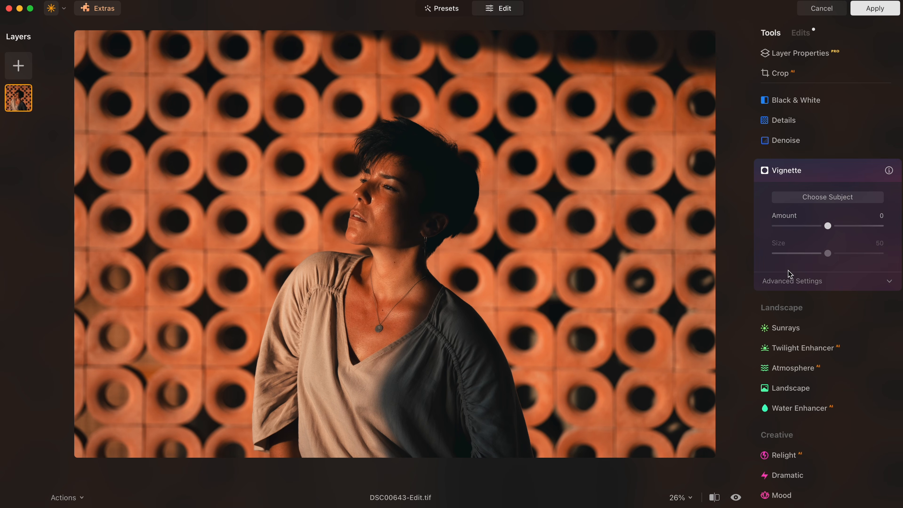
pyautogui.moveTo(828, 227); pyautogui.dragTo(807, 229)
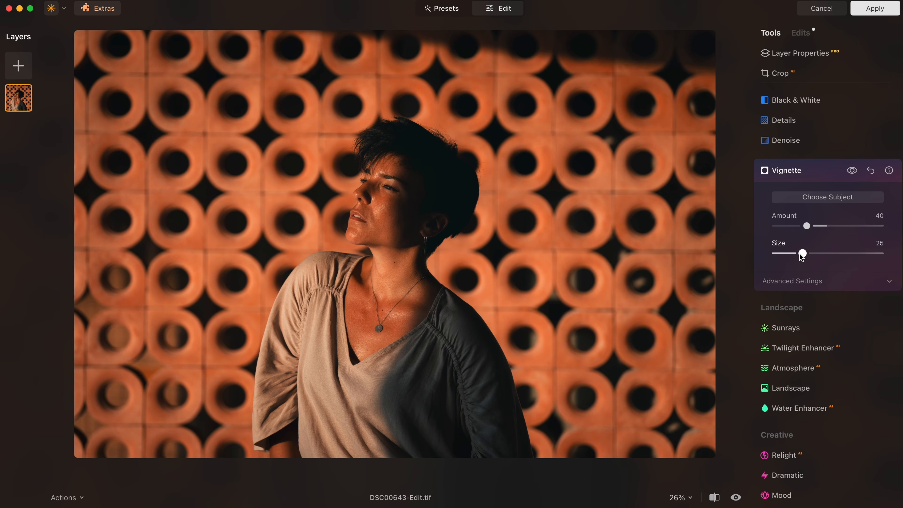
# Brighten the woman's face with a Face Light of 20 and open the Face tool's eye adjustments with the face enlarged.
pyautogui.scroll(-15, 801, 256)
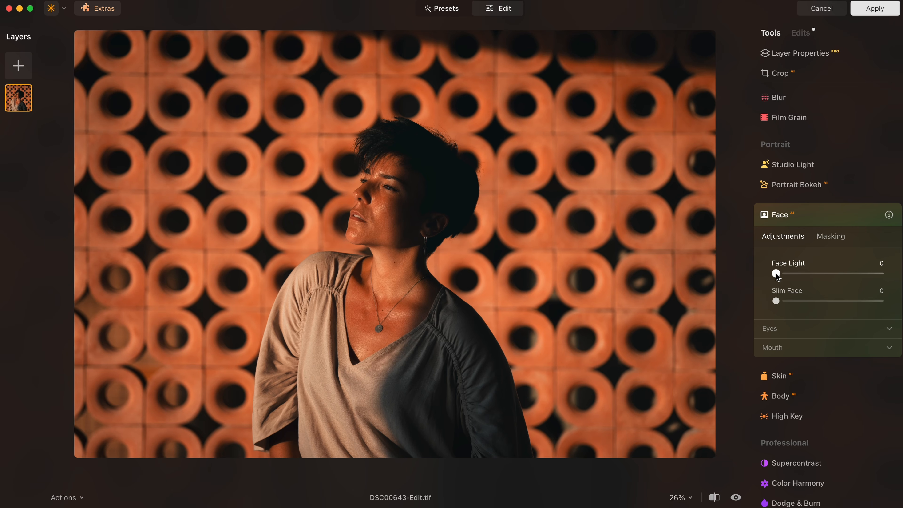
pyautogui.moveTo(776, 274)
pyautogui.mouseDown()
pyautogui.moveTo(878, 268)
pyautogui.moveTo(775, 271)
pyautogui.moveTo(790, 280)
pyautogui.mouseUp()
pyautogui.click(853, 217)
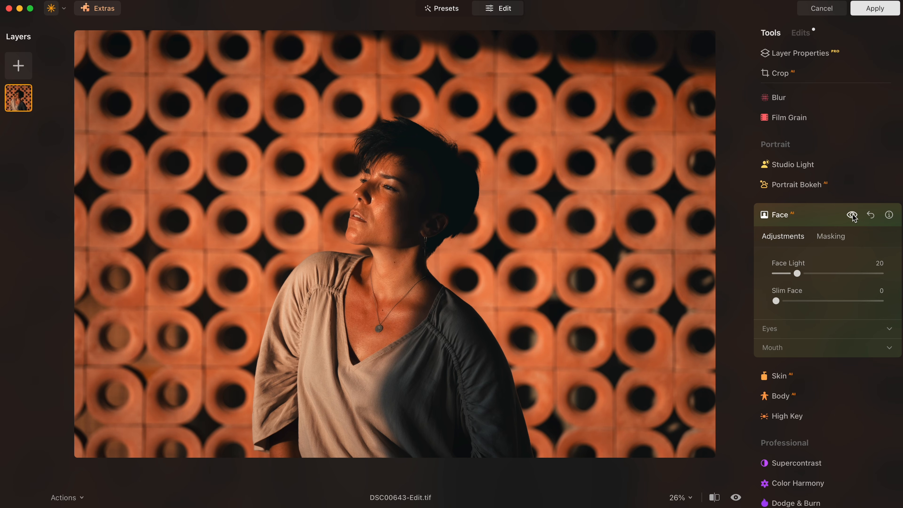
pyautogui.scroll(-2, 854, 217)
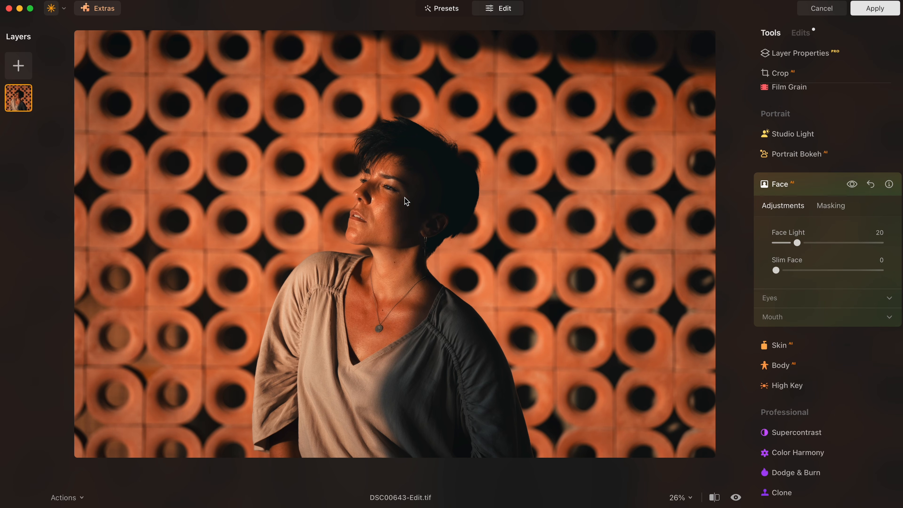
pyautogui.click(388, 185)
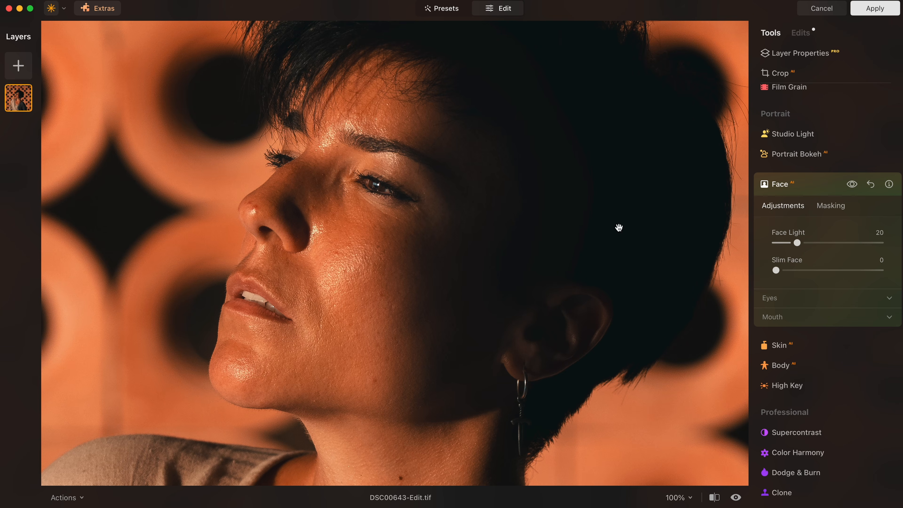
pyautogui.click(767, 299)
# Smooth the woman's skin with the Skin tool, trying an amount of 100 and settling on 40.
pyautogui.scroll(-6, 801, 355)
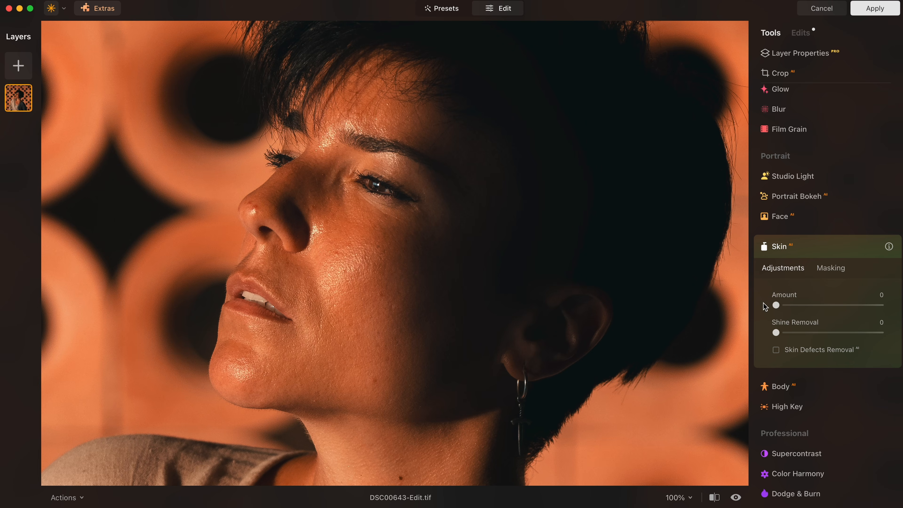
pyautogui.moveTo(413, 292); pyautogui.dragTo(500, 278)
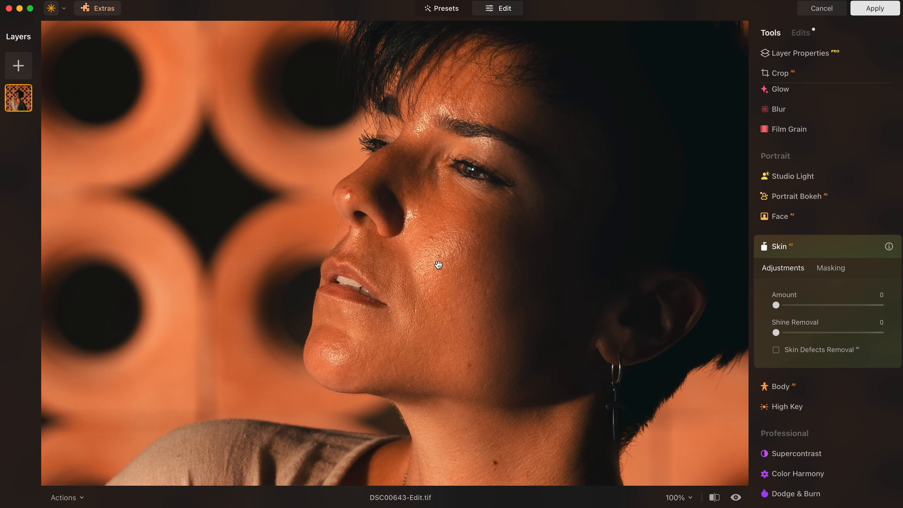
pyautogui.moveTo(778, 306); pyautogui.dragTo(840, 305)
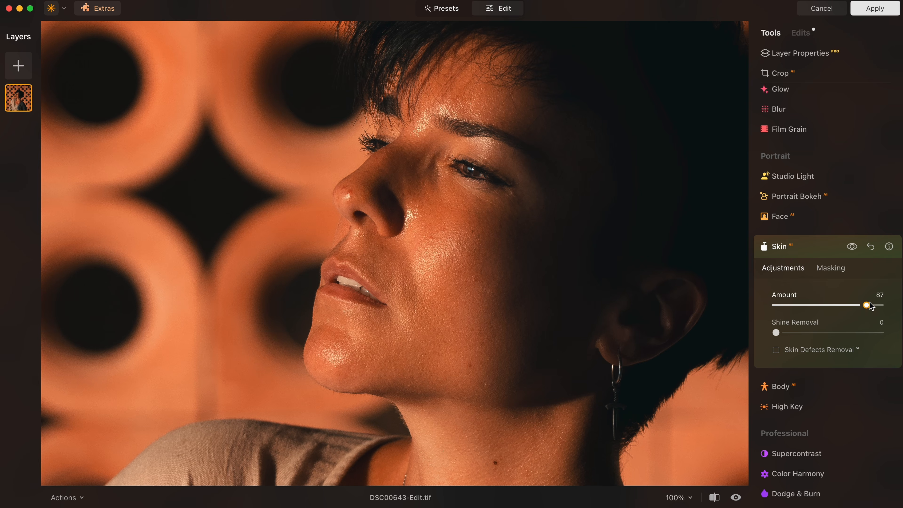
pyautogui.scroll(2, 464, 183)
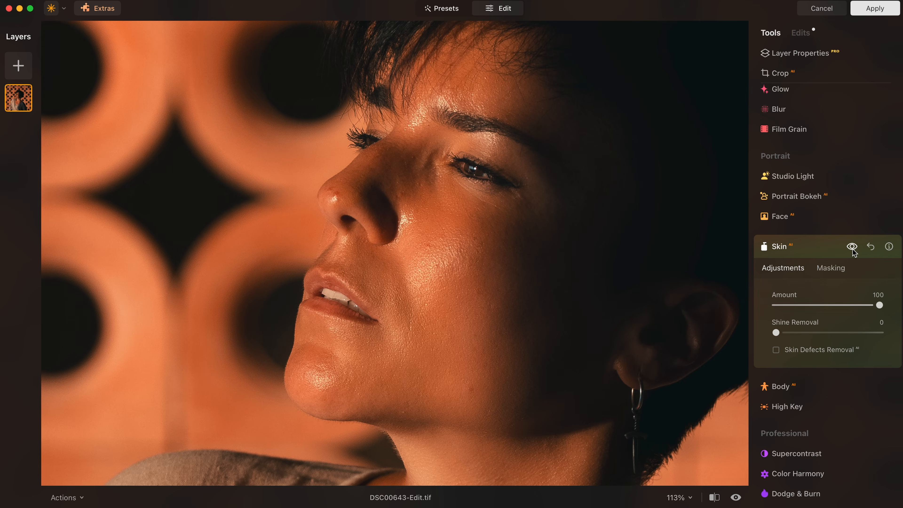
pyautogui.moveTo(879, 306); pyautogui.dragTo(816, 306)
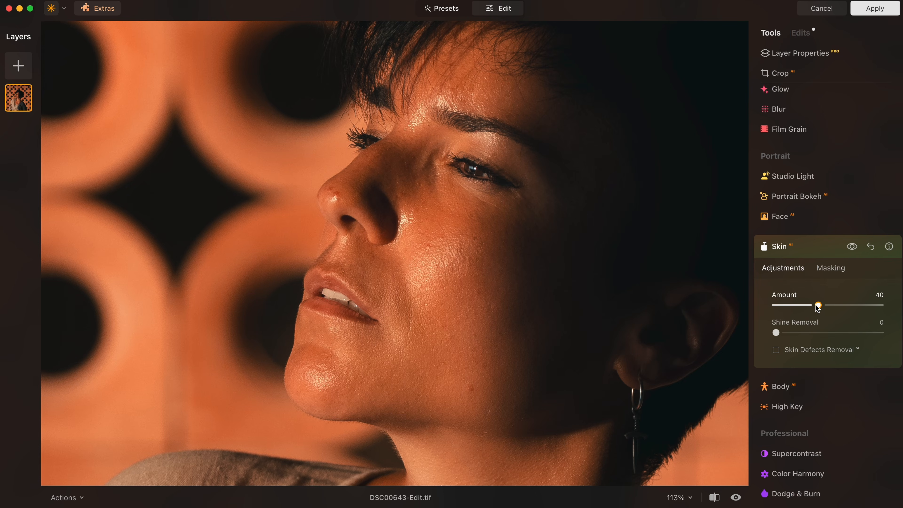